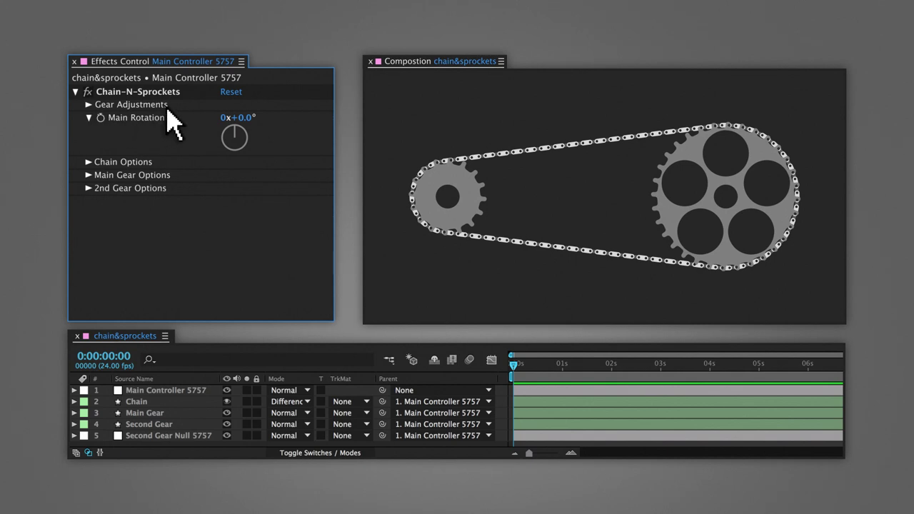
# Step: Zoom in on the large gear and set Main Gear Tweak to -2.0° in Gear Adjustments
pyautogui.click(89, 104)
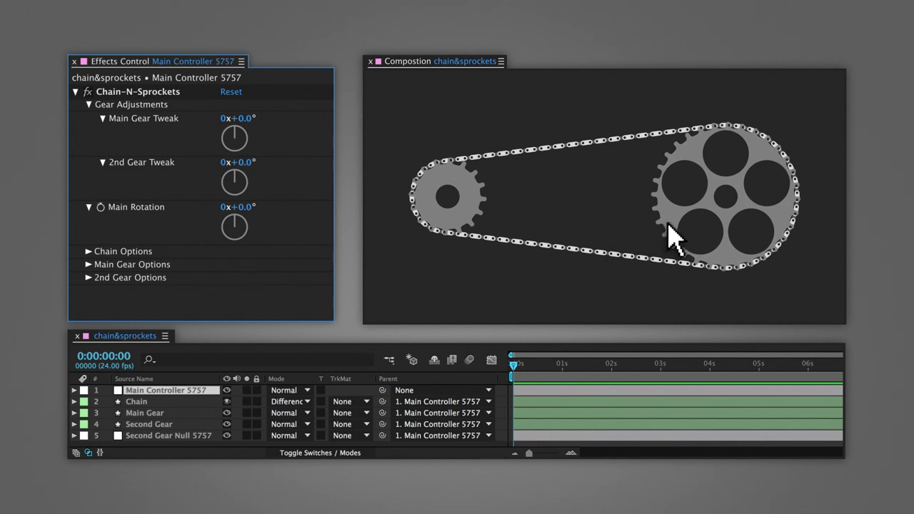
pyautogui.hotkey('ctrl', '+')
pyautogui.moveTo(674, 238); pyautogui.dragTo(537, 241)
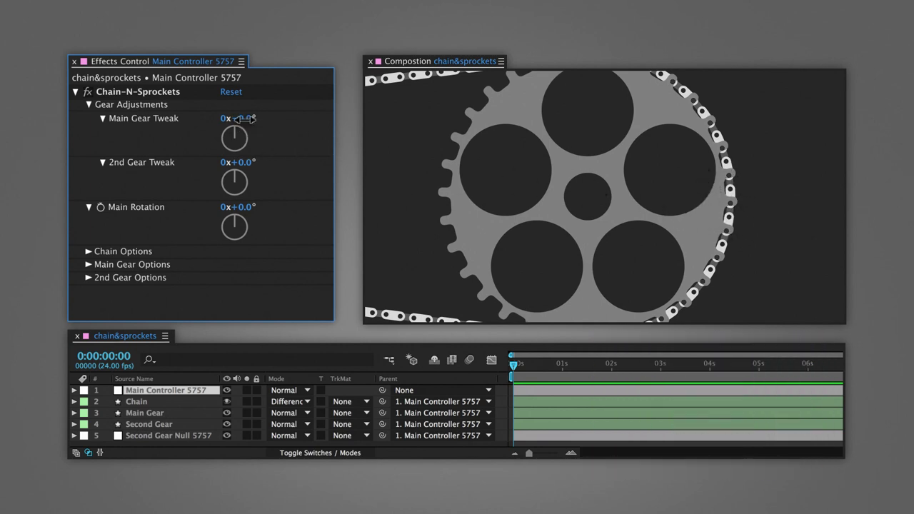
pyautogui.moveTo(246, 119); pyautogui.dragTo(209, 120)
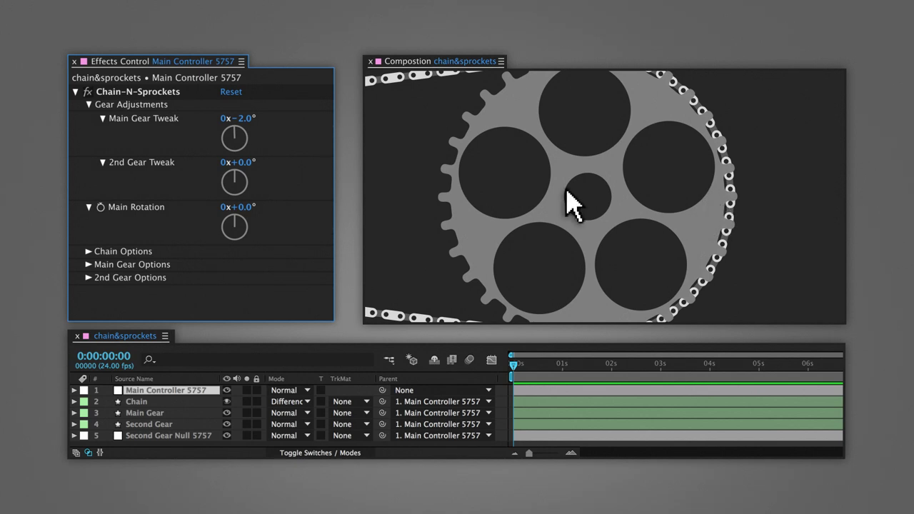
# Step: Set 2nd Gear Tweak to -3.8° and change the Chain layer's blending mode to Normal
pyautogui.moveTo(373, 188); pyautogui.dragTo(867, 184)
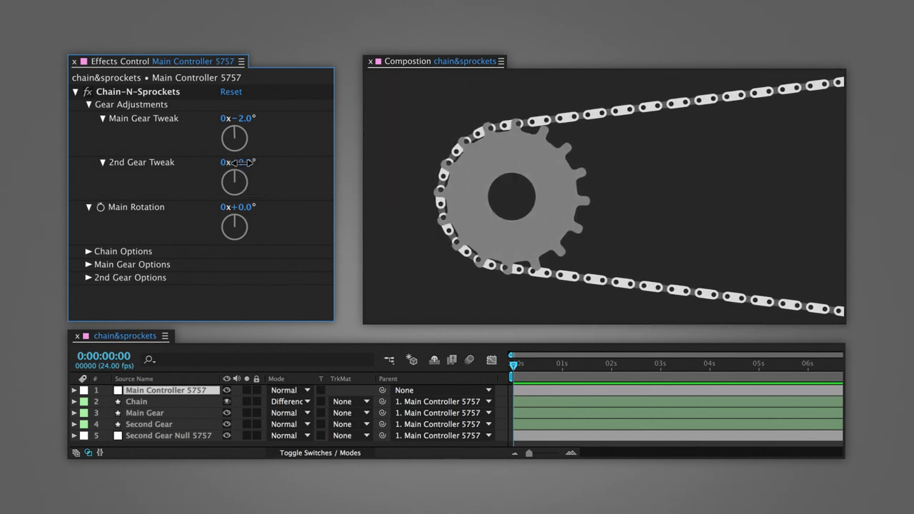
pyautogui.moveTo(240, 162); pyautogui.dragTo(198, 163)
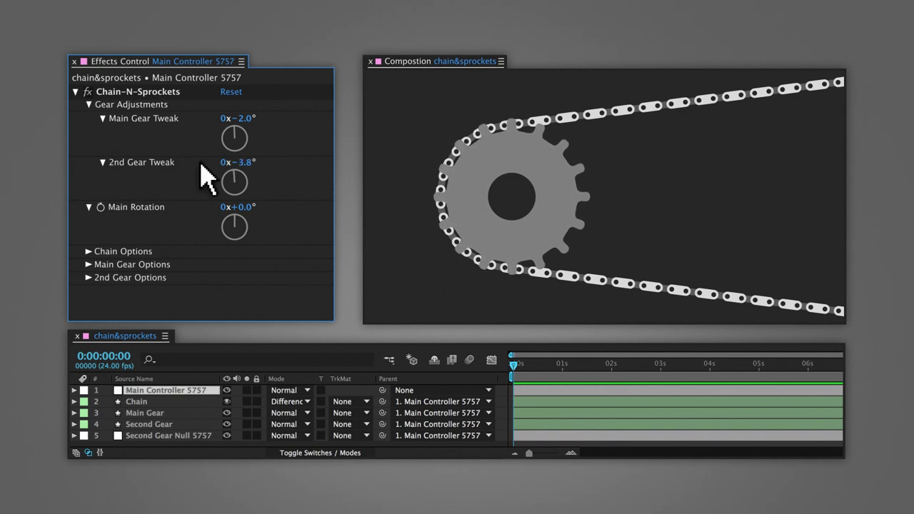
pyautogui.click(301, 401)
pyautogui.click(299, 124)
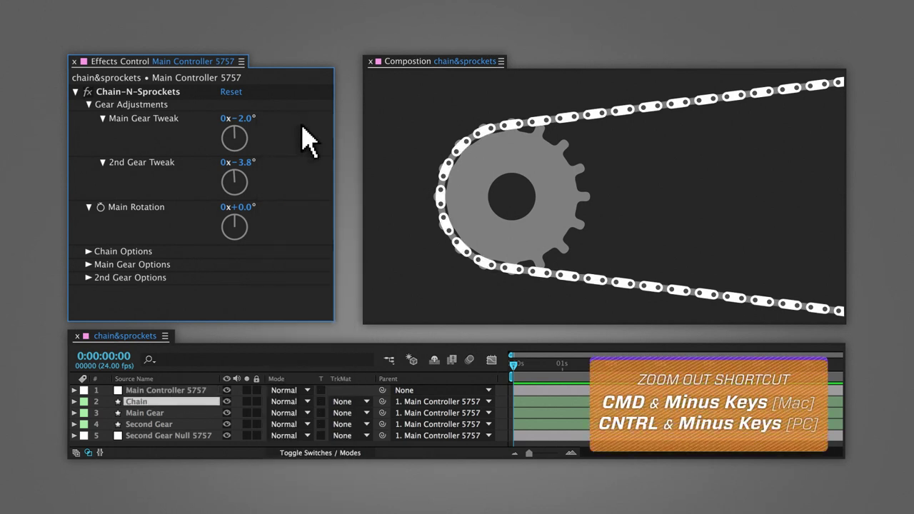
pyautogui.hotkey('ctrl', '-')
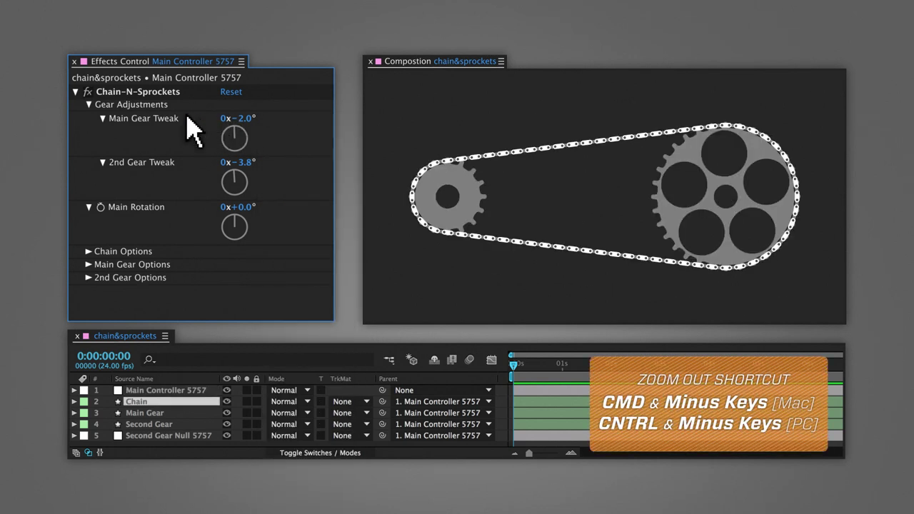
pyautogui.click(90, 107)
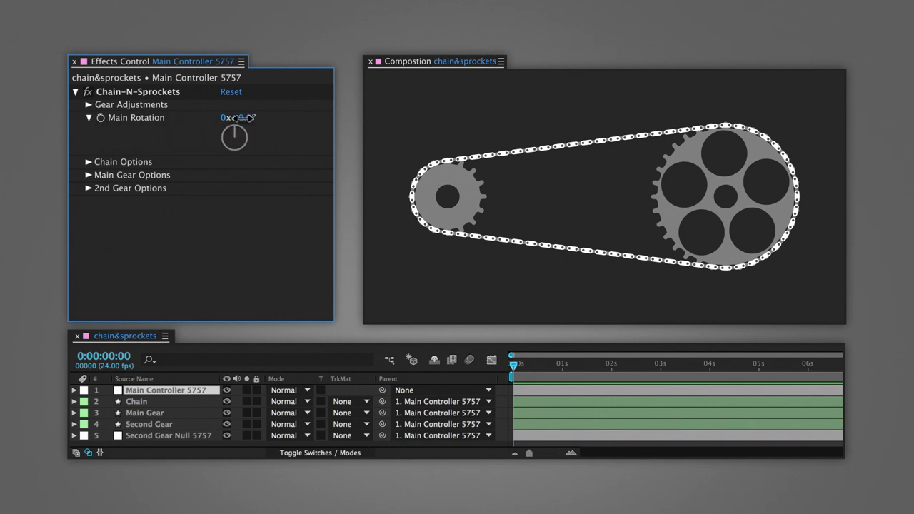
# Step: Set Main Rotation to 0x-100.0°, turning the gears and chain
pyautogui.moveTo(239, 118); pyautogui.dragTo(372, 118)
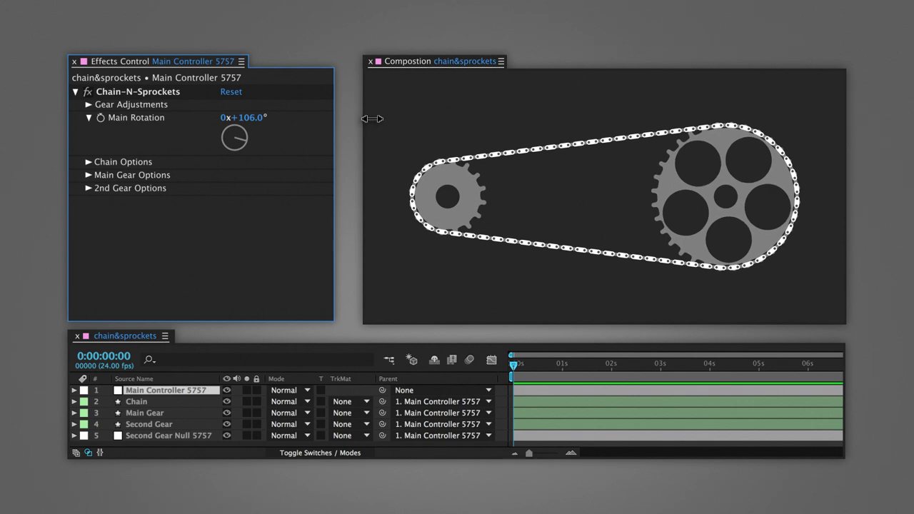
pyautogui.moveTo(372, 118); pyautogui.dragTo(139, 132)
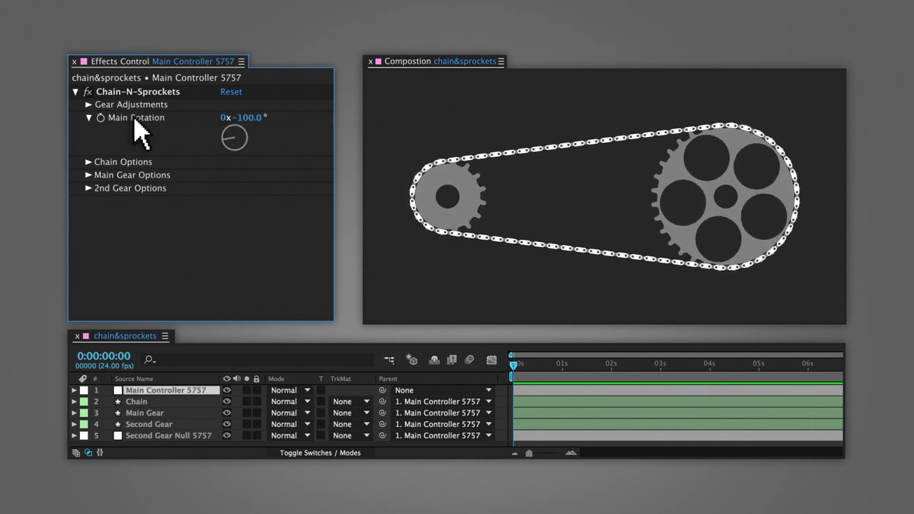
# Step: Set Chain Front Color to teal (23A1B9) in Chain Options
pyautogui.click(88, 162)
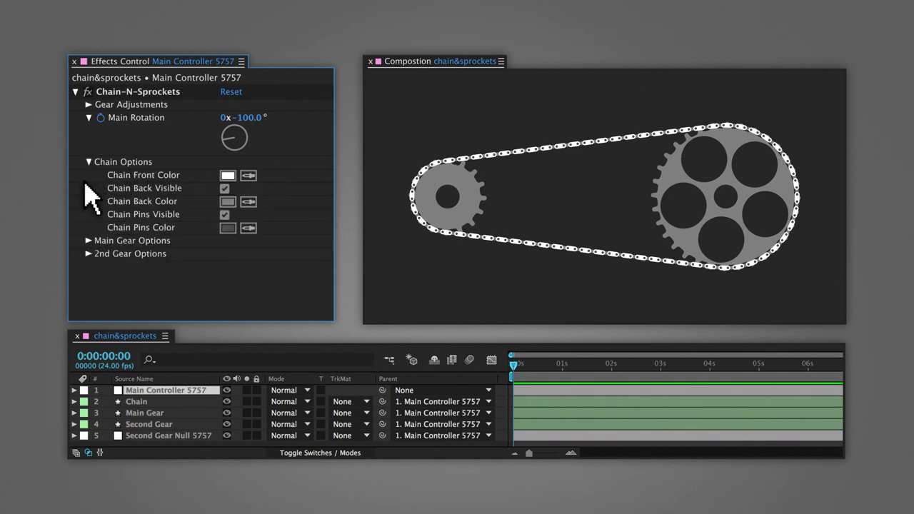
pyautogui.click(227, 175)
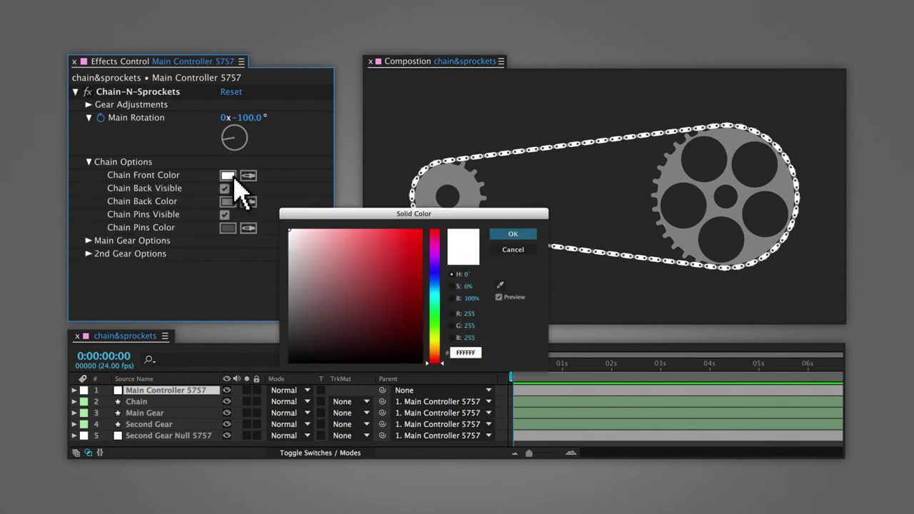
pyautogui.moveTo(290, 231); pyautogui.dragTo(397, 265)
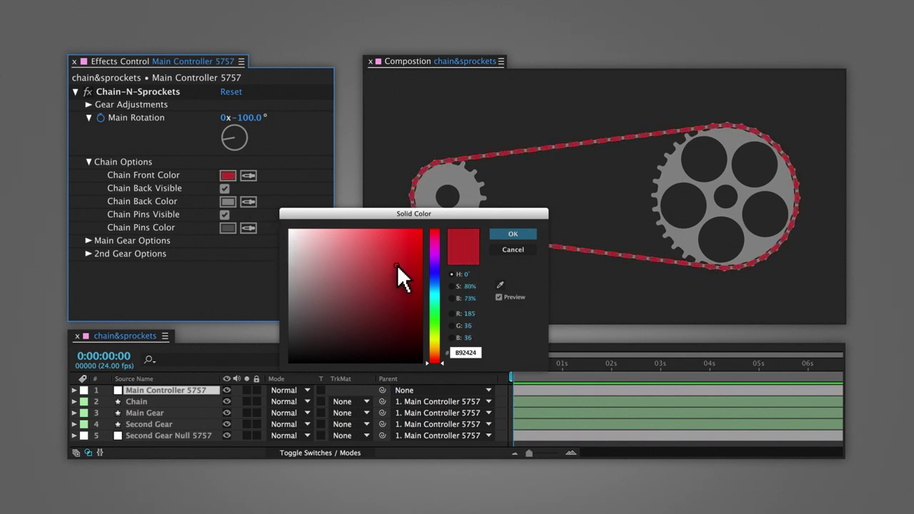
pyautogui.moveTo(443, 364); pyautogui.dragTo(443, 290)
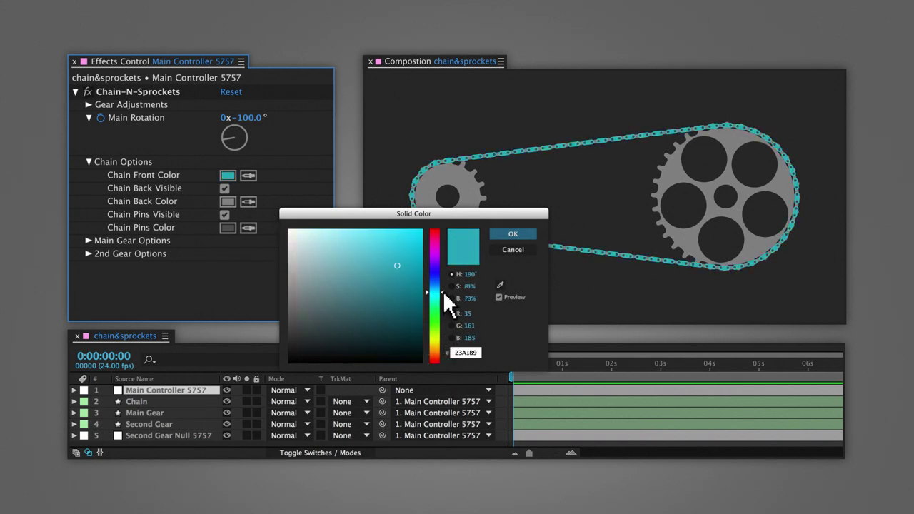
pyautogui.click(522, 236)
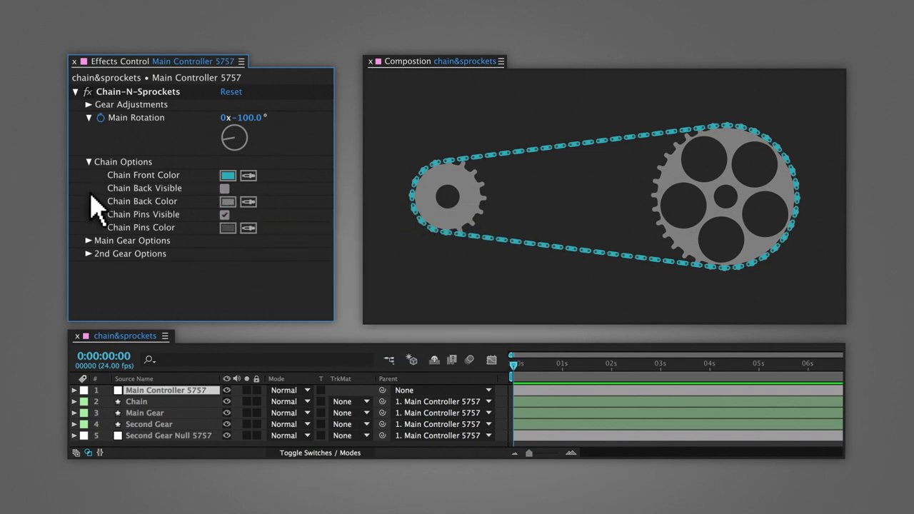
pyautogui.click(89, 163)
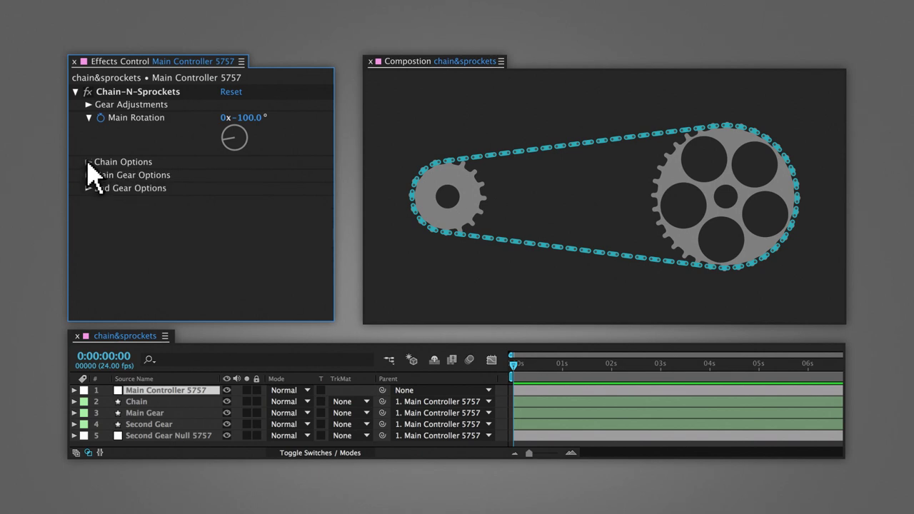
# Step: Set Main Gear Color to orange in Main Gear Options
pyautogui.click(88, 176)
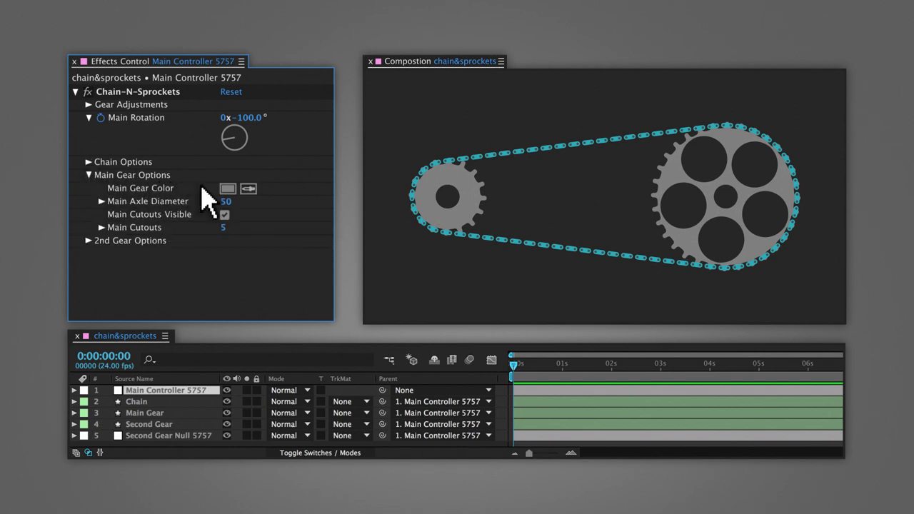
pyautogui.click(227, 188)
pyautogui.moveTo(276, 317); pyautogui.dragTo(392, 270)
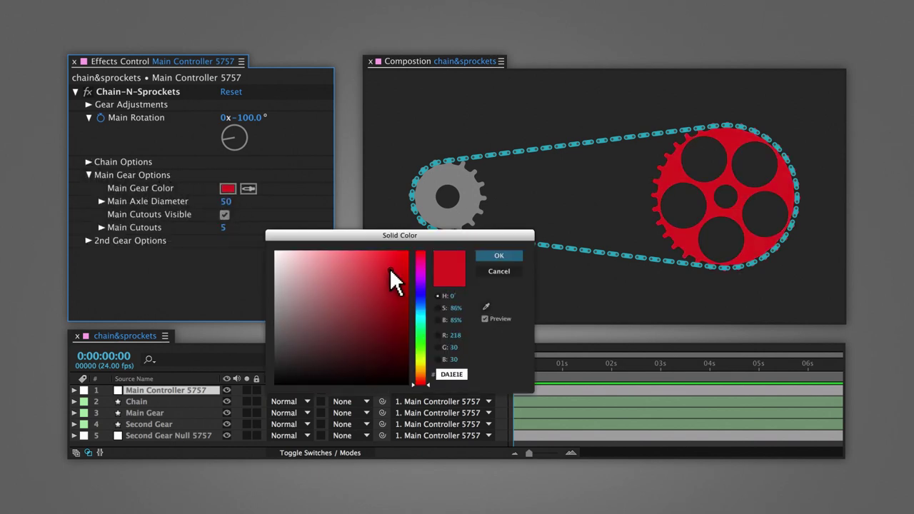
pyautogui.moveTo(428, 383); pyautogui.dragTo(428, 374)
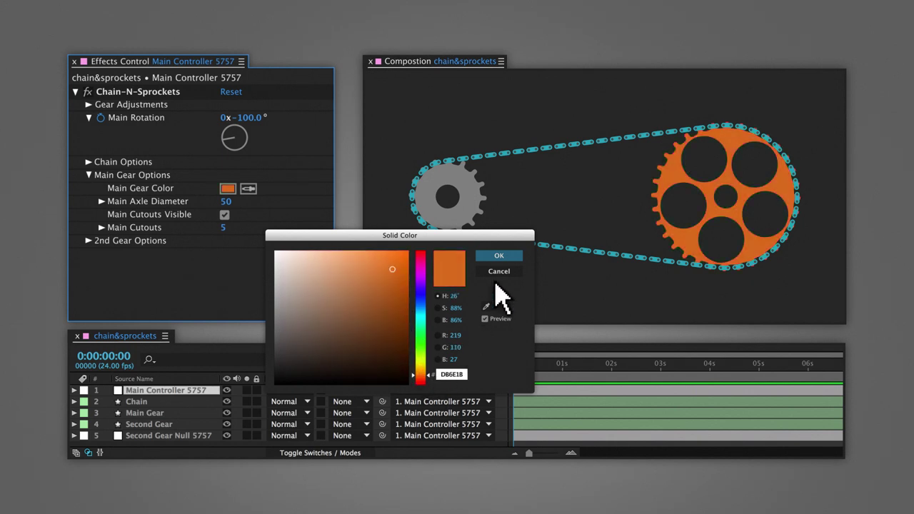
pyautogui.click(513, 259)
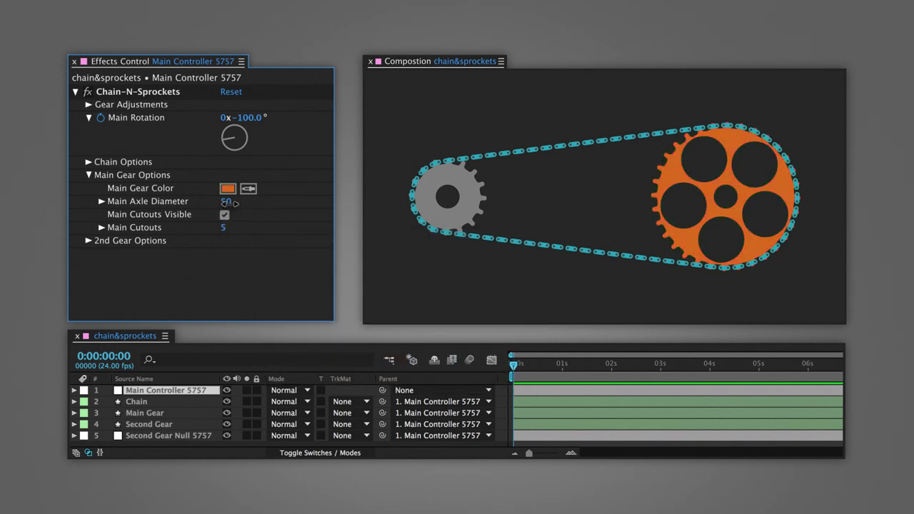
# Step: Widen Main Axle Diameter to 185 and increase the number of Main Cutouts
pyautogui.moveTo(241, 204); pyautogui.dragTo(334, 204)
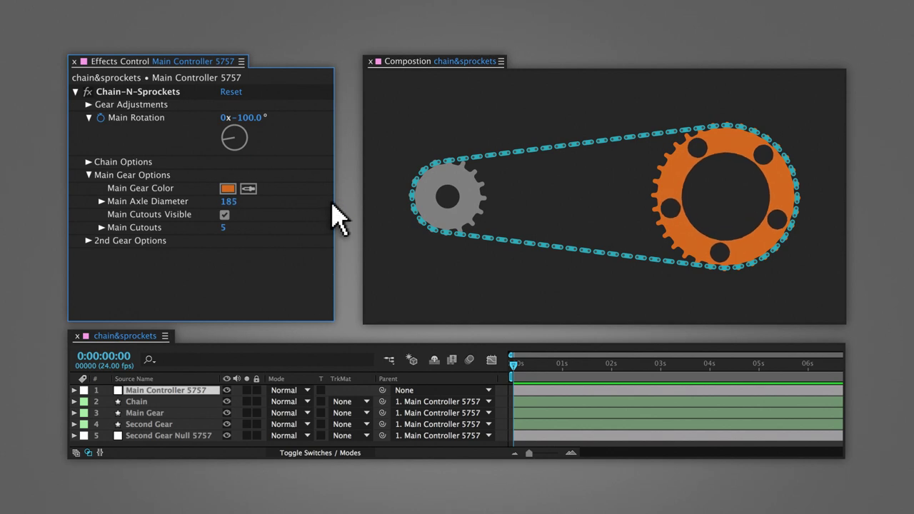
pyautogui.click(225, 215)
pyautogui.click(225, 214)
pyautogui.moveTo(226, 229)
pyautogui.mouseDown()
pyautogui.moveTo(185, 228)
pyautogui.moveTo(398, 228)
pyautogui.mouseUp()
# Step: Enable 2nd Cutouts Visible for the second gear and toggle layer controls in the viewer
pyautogui.click(88, 175)
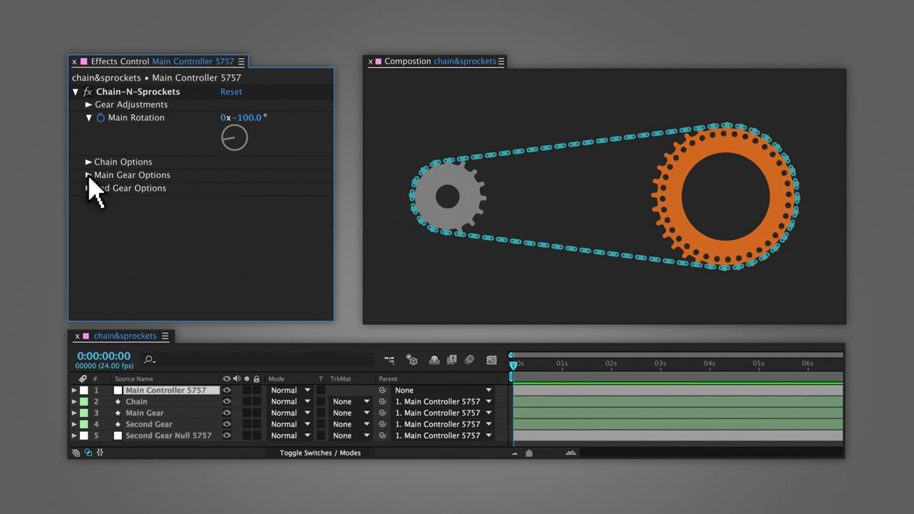
pyautogui.click(88, 189)
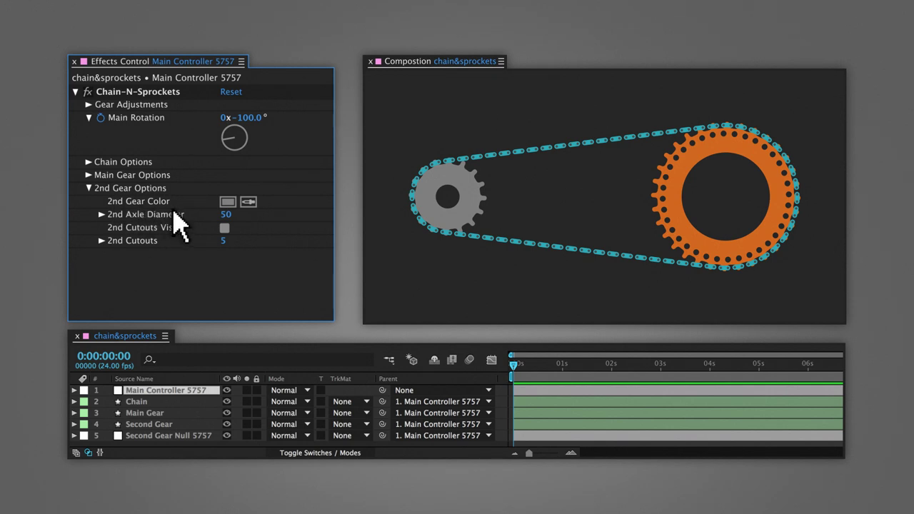
pyautogui.click(224, 228)
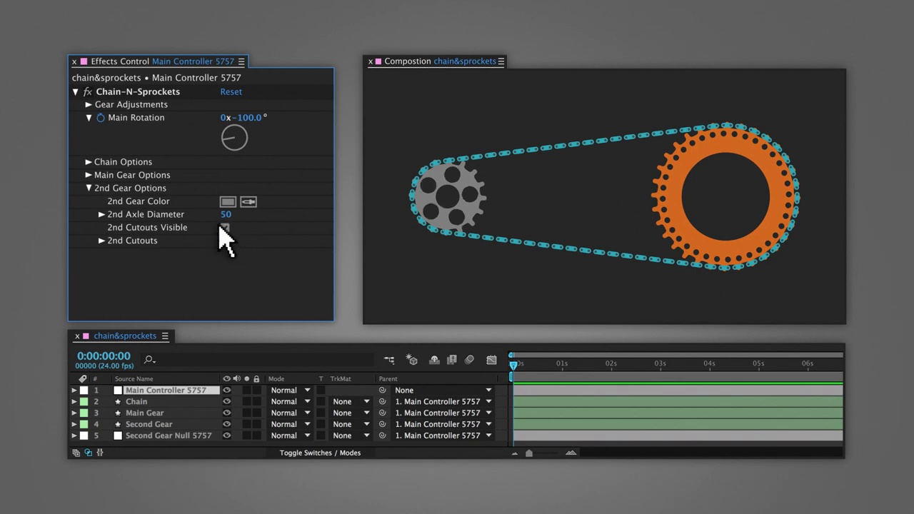
pyautogui.click(89, 188)
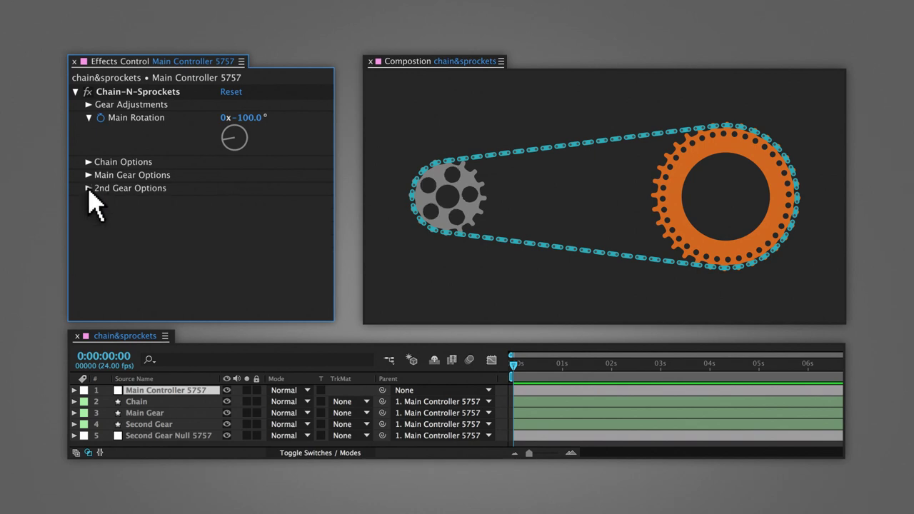
pyautogui.hotkey('ctrl', 'shift', 'h')
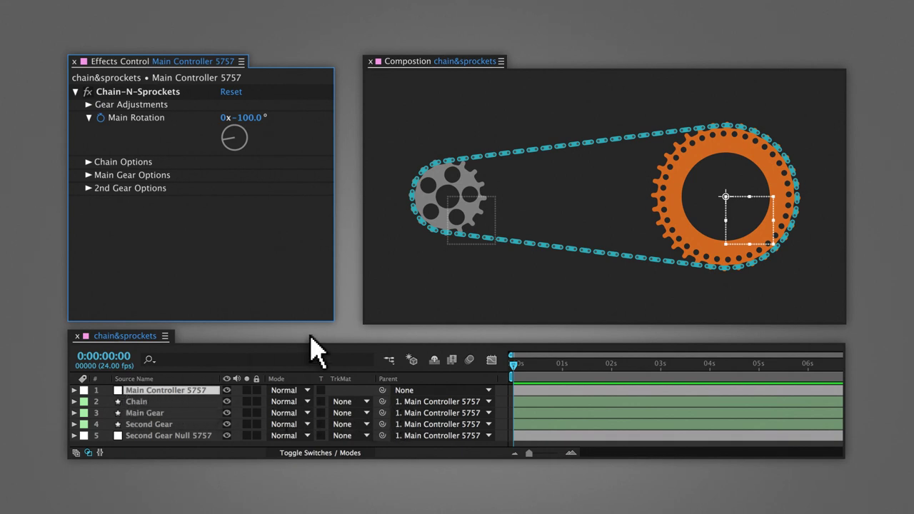
# Step: Increase the Main Controller's Scale from 100% to 136%
pyautogui.moveTo(738, 208)
pyautogui.mouseDown()
pyautogui.moveTo(707, 236)
pyautogui.moveTo(656, 230)
pyautogui.moveTo(667, 173)
pyautogui.moveTo(740, 147)
pyautogui.moveTo(778, 206)
pyautogui.moveTo(728, 253)
pyautogui.moveTo(677, 221)
pyautogui.moveTo(716, 204)
pyautogui.moveTo(738, 209)
pyautogui.mouseUp()
pyautogui.press('s')
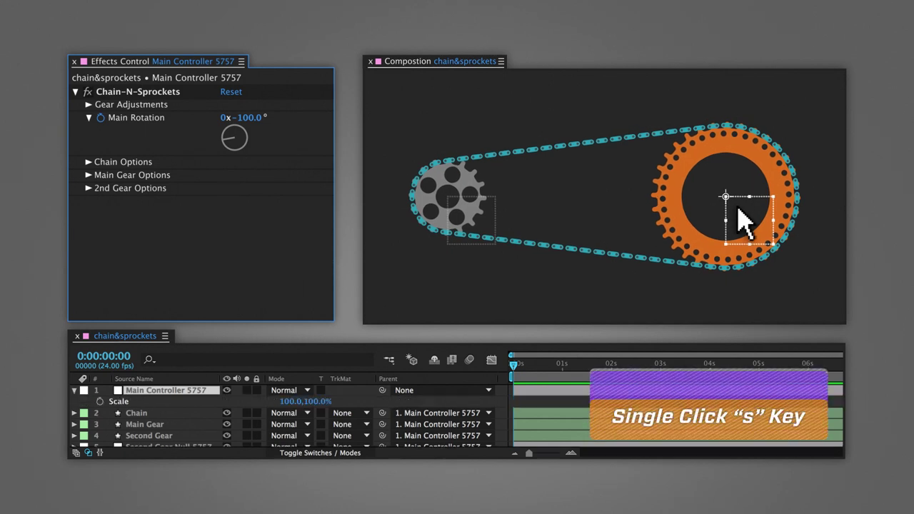
pyautogui.moveTo(292, 402)
pyautogui.mouseDown()
pyautogui.moveTo(432, 401)
pyautogui.moveTo(289, 402)
pyautogui.mouseUp()
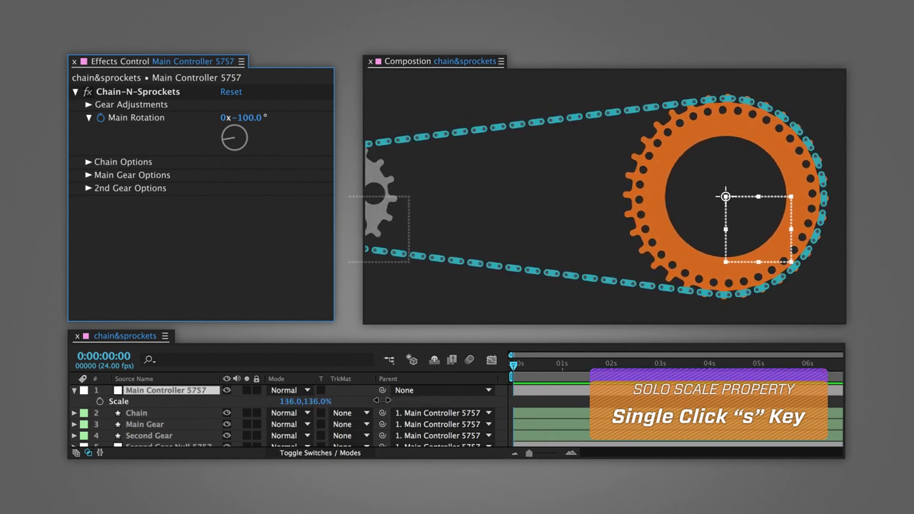